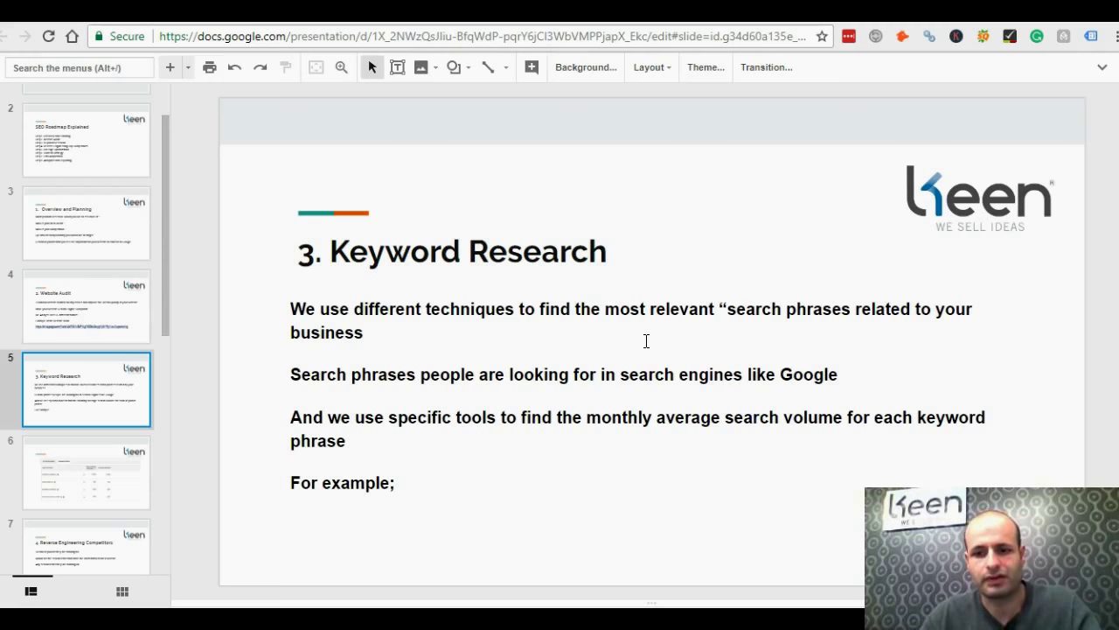
left_click(752, 11)
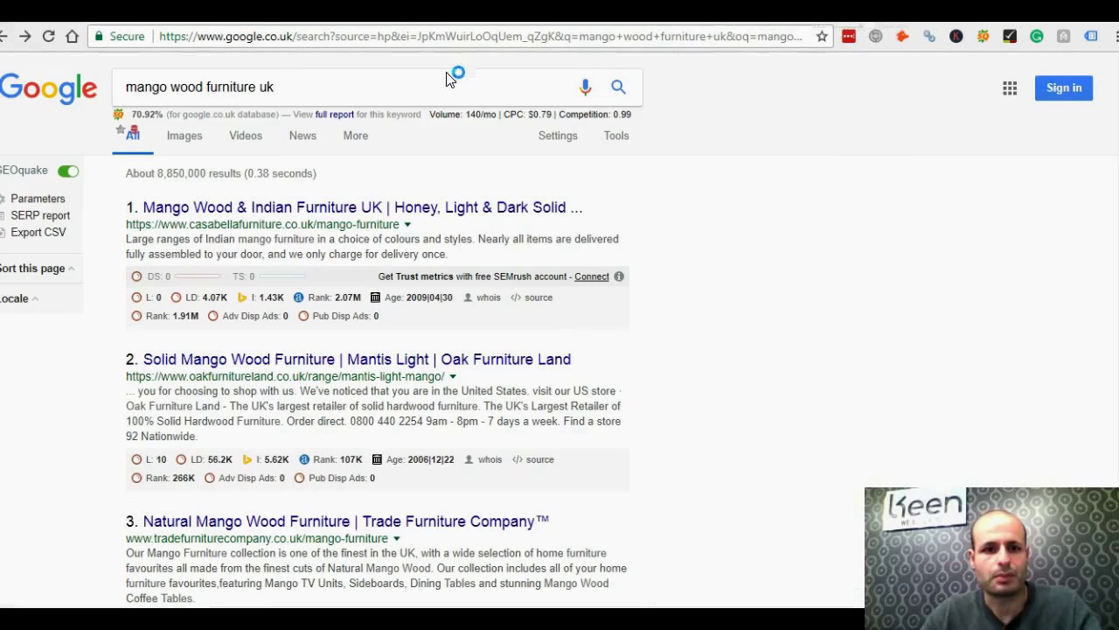
left_click_drag(126, 88, 269, 90)
left_click(940, 262)
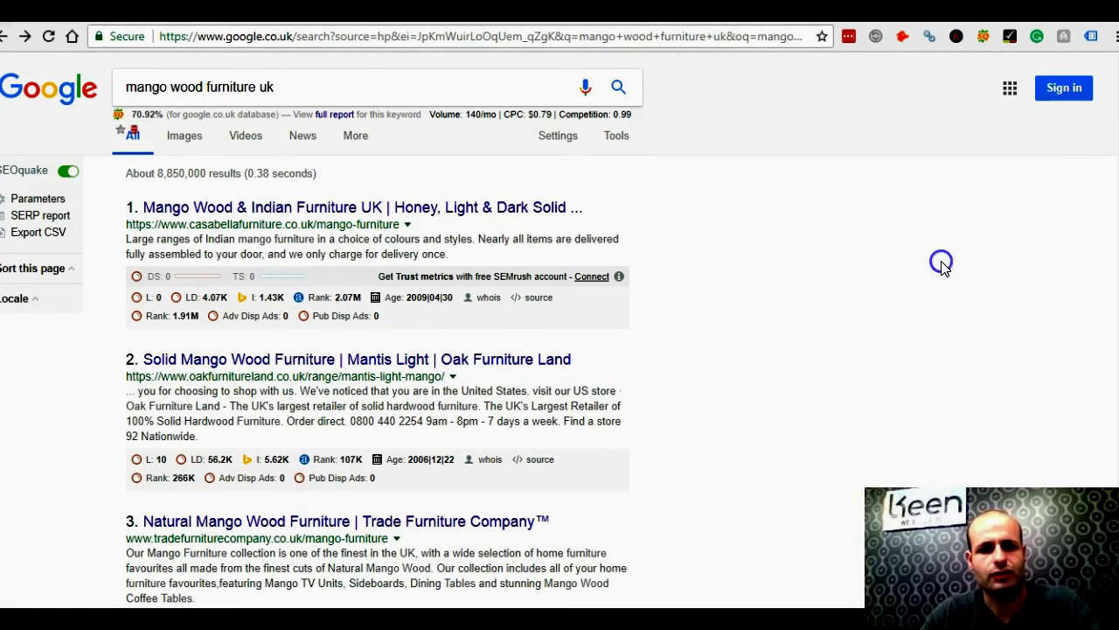
scroll(304, 210, "down", 12)
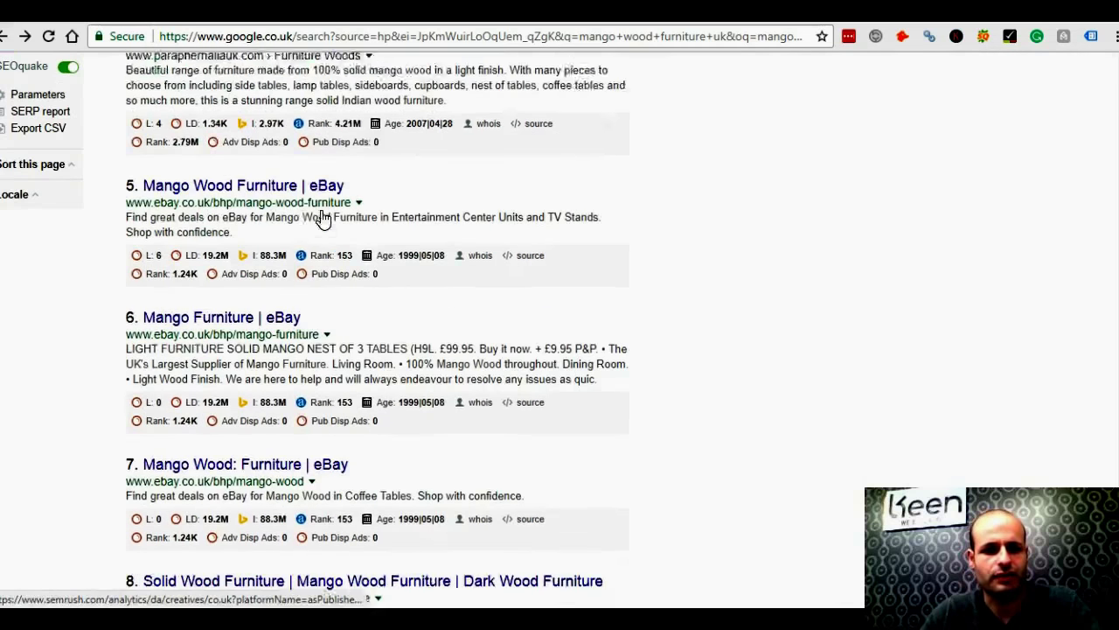
scroll(262, 241, "down", 3)
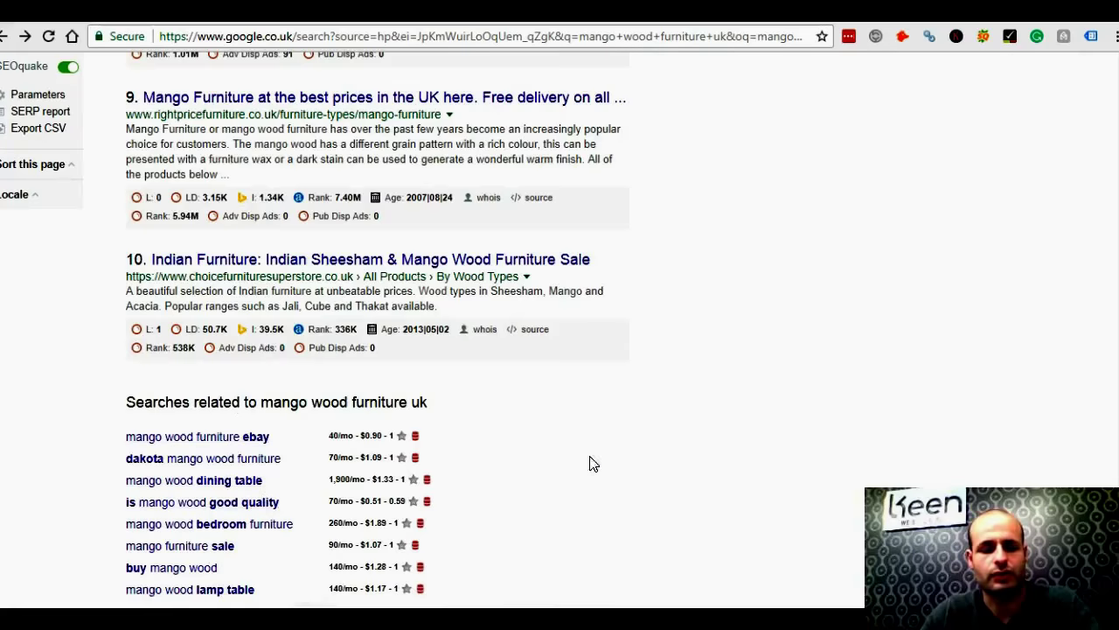
scroll(674, 355, "up", 15)
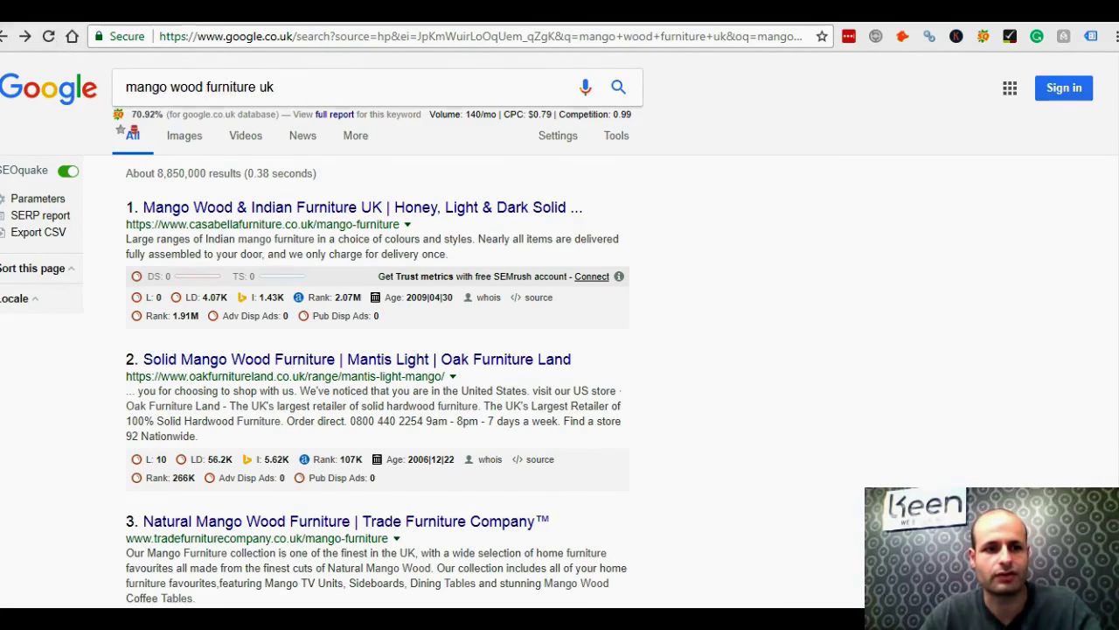
left_click(96, 10)
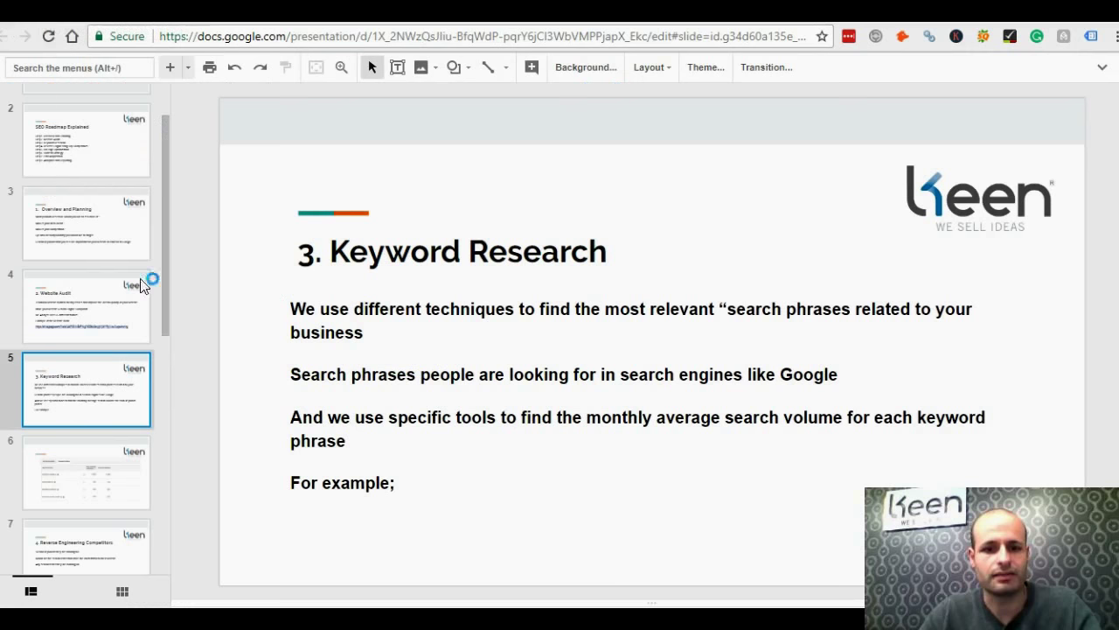
Step: Show the keyword ideas table on slide 6, then advance to slide 7, '4. Reverse Engineering Competitors'
left_click(76, 487)
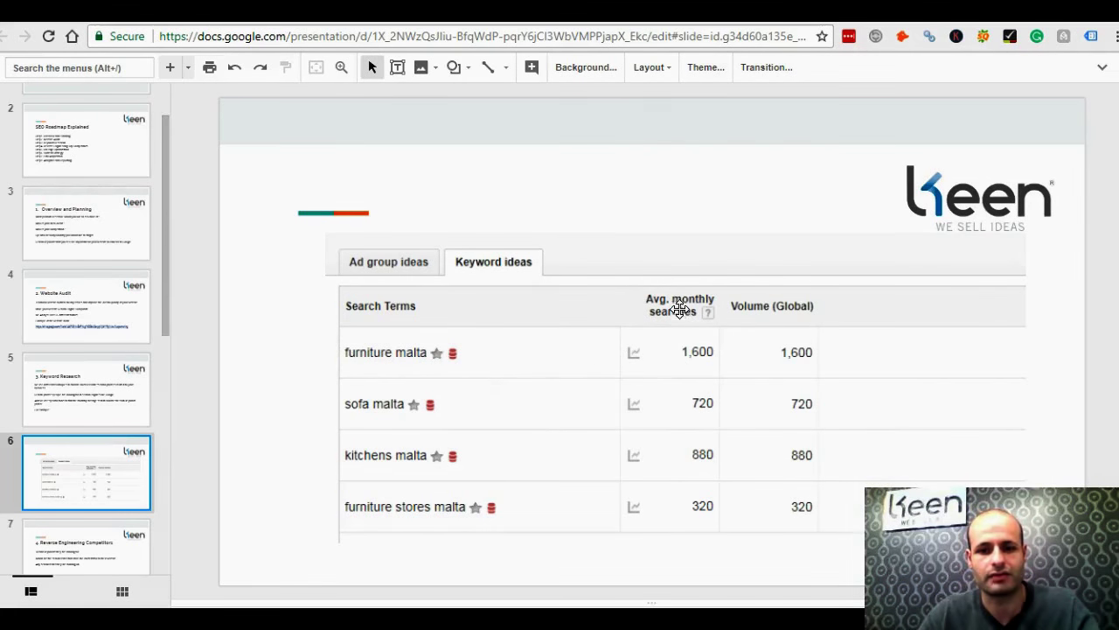
key("Down")
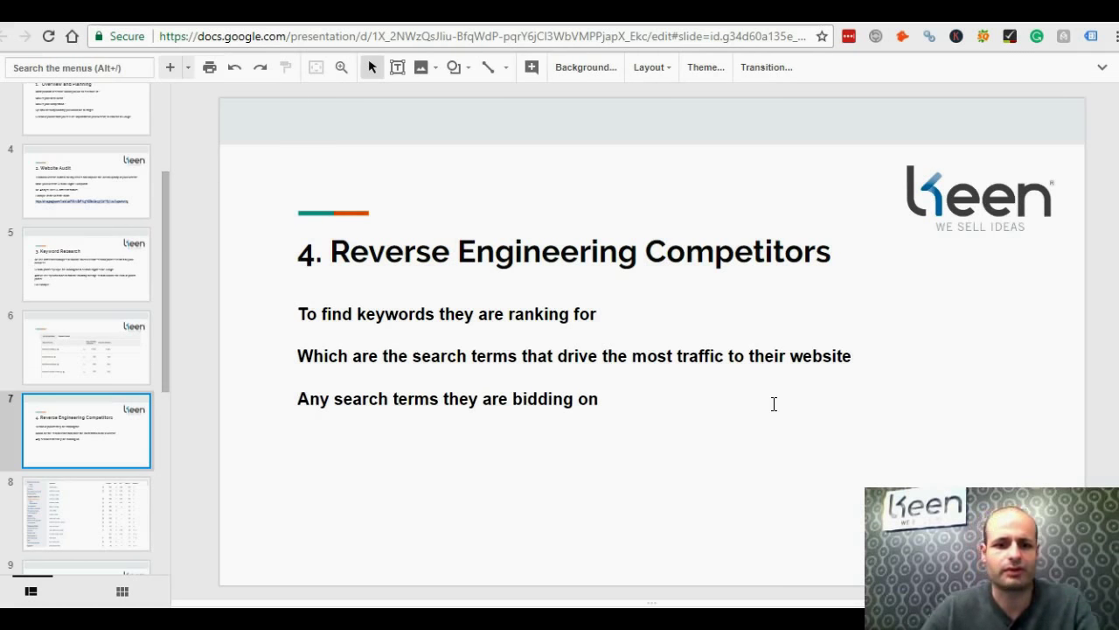
Step: Show the competitor organic keywords table on slide 8, then advance to slide 9, '5. On Page Optimization'
left_click(96, 512)
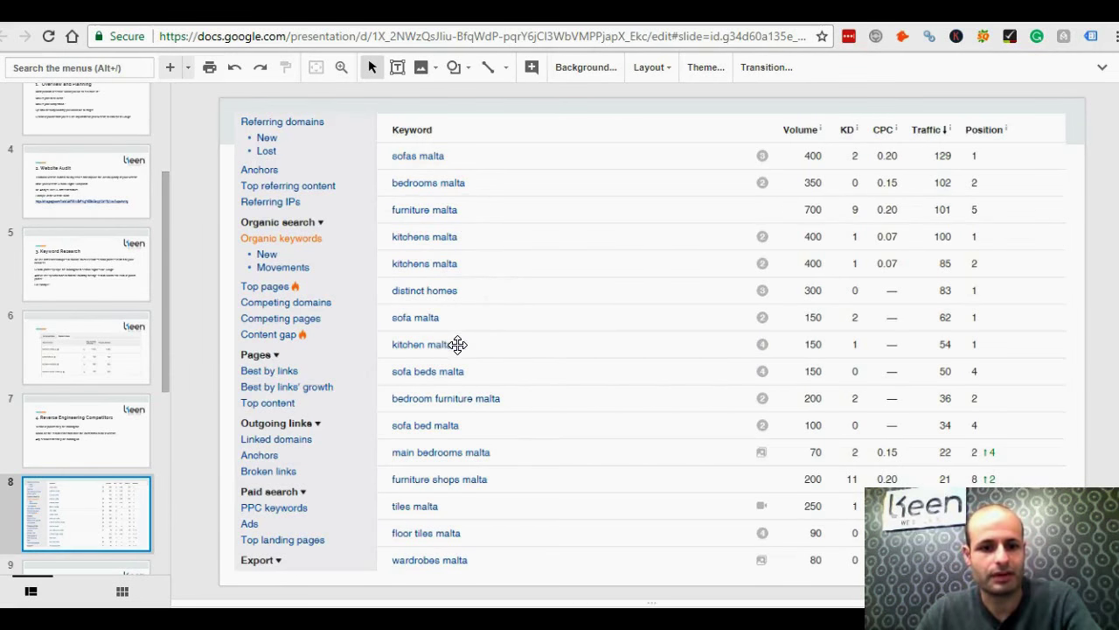
key("Down")
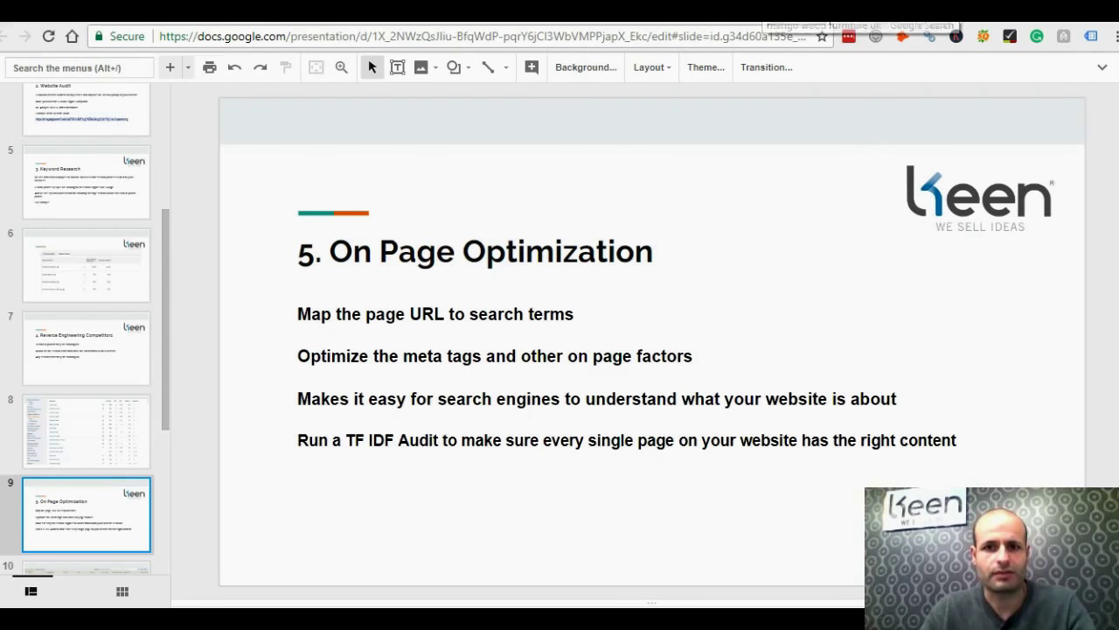
Step: In the Google tab, replace the mango wood furniture query with 'social media marketing malta' and search
left_click(787, 10)
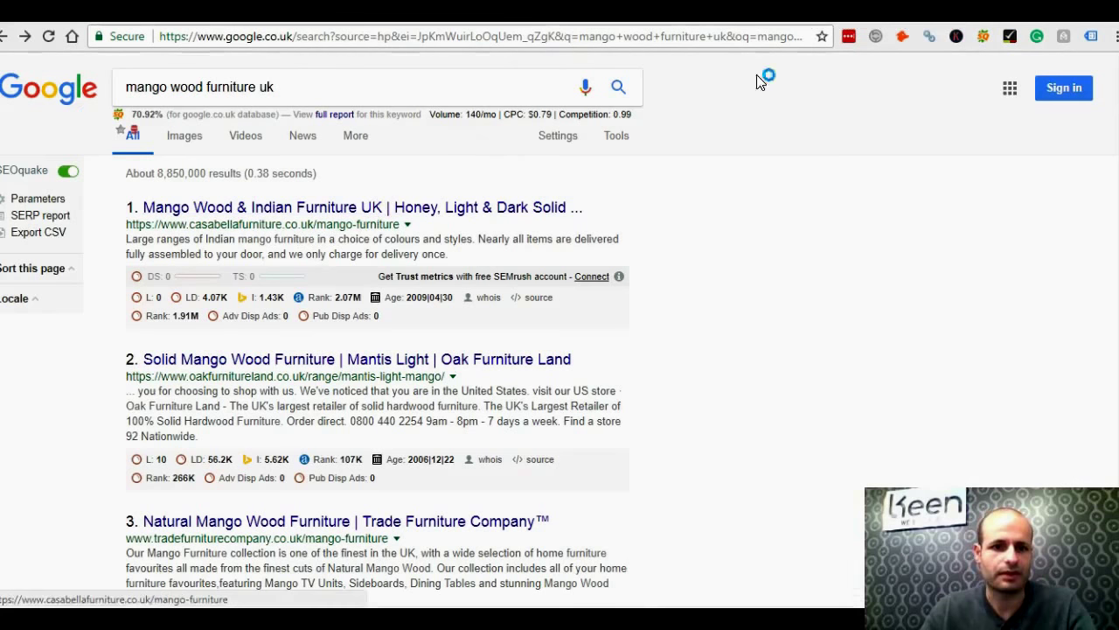
left_click(331, 87)
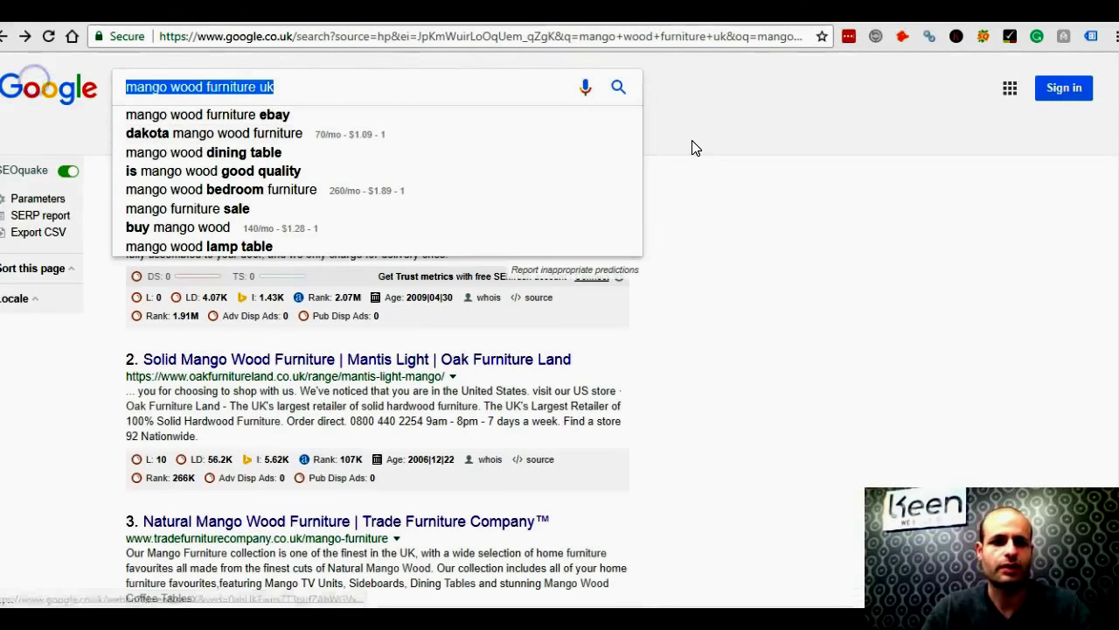
type("social me")
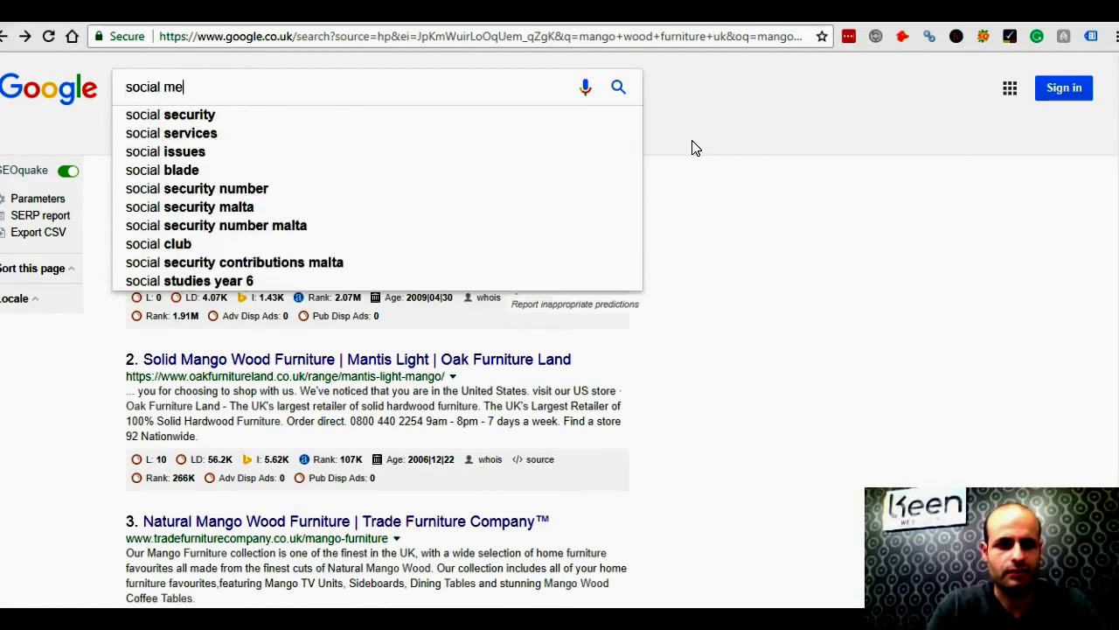
type("dia marketi")
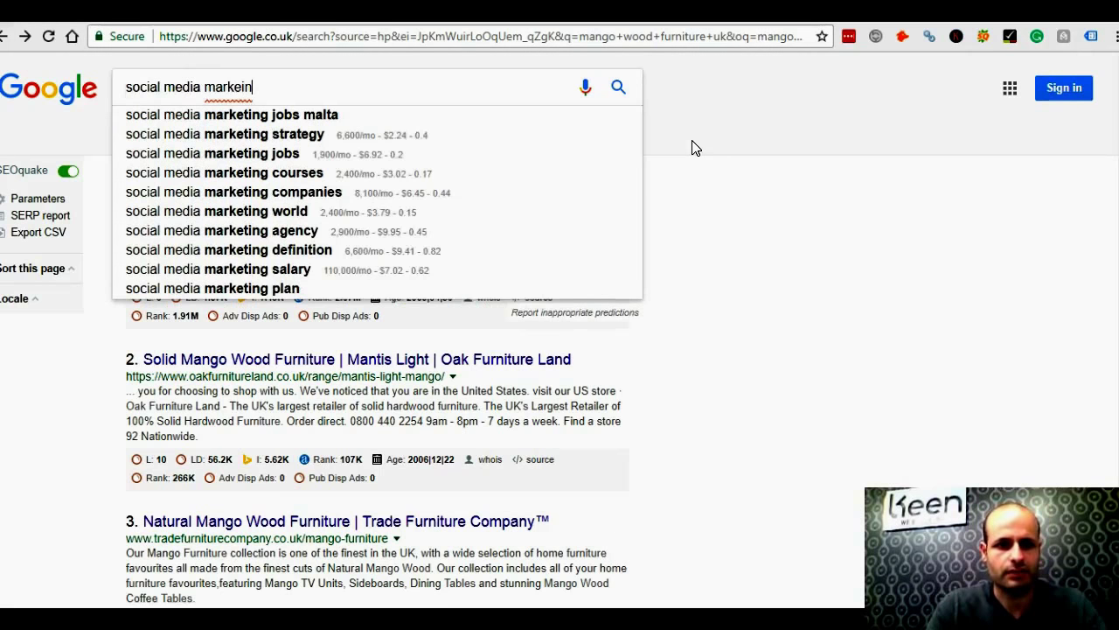
key("BackSpace")
key("BackSpace")
key("BackSpace")
type("ting malta")
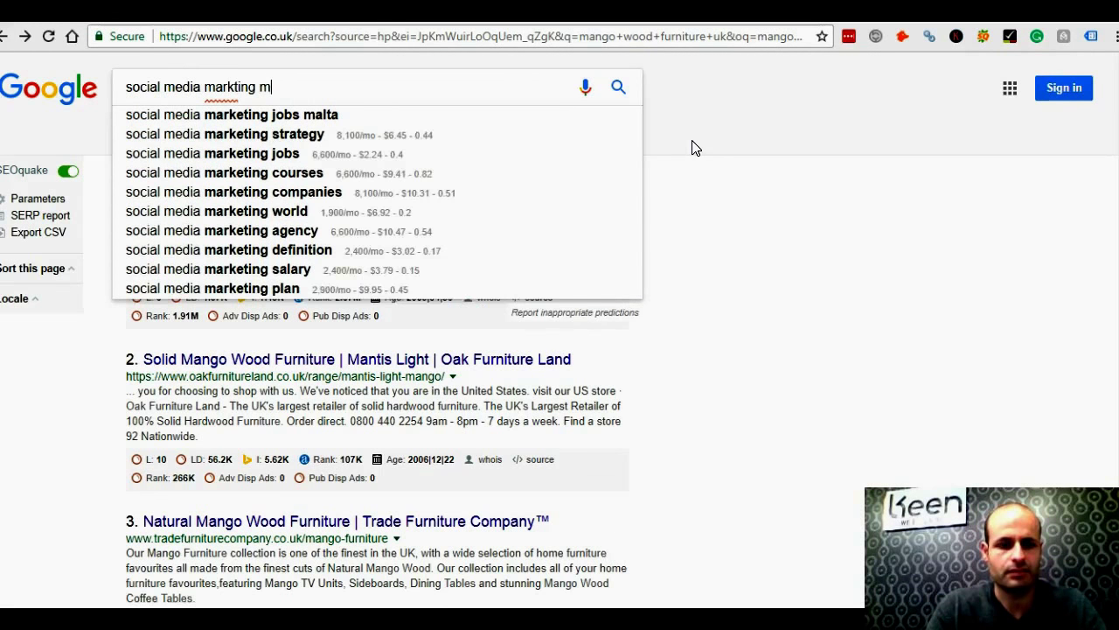
key("Return")
Step: Highlight the third-ranked Keen Ltd result's web address, then select 'marketing' in the query
scroll(314, 314, "down", 2)
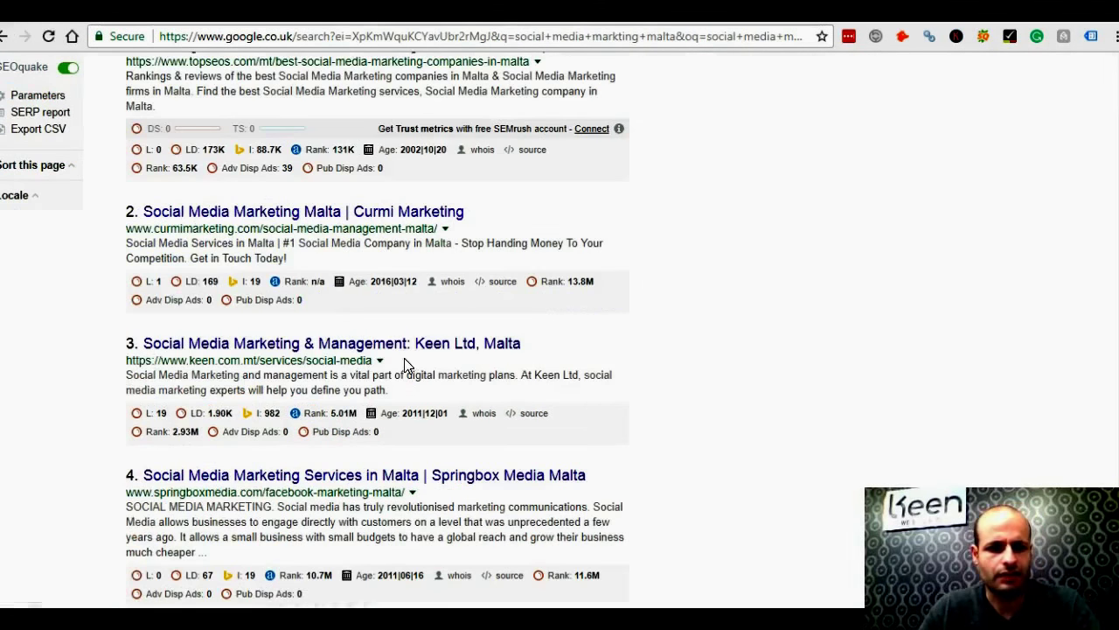
left_click_drag(122, 363, 370, 361)
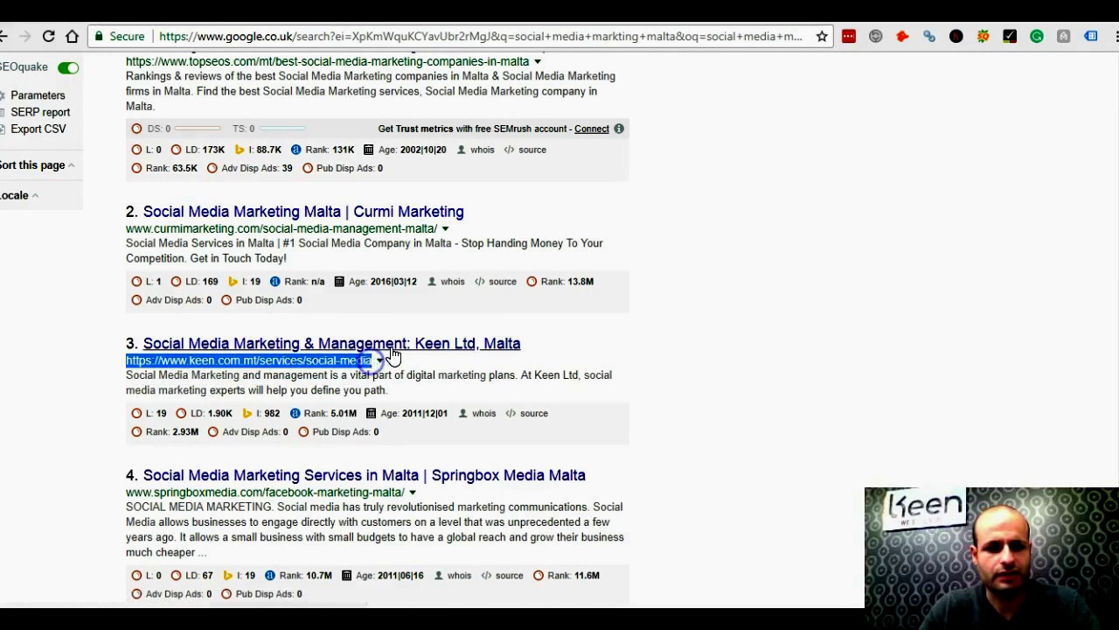
scroll(387, 357, "up", 3)
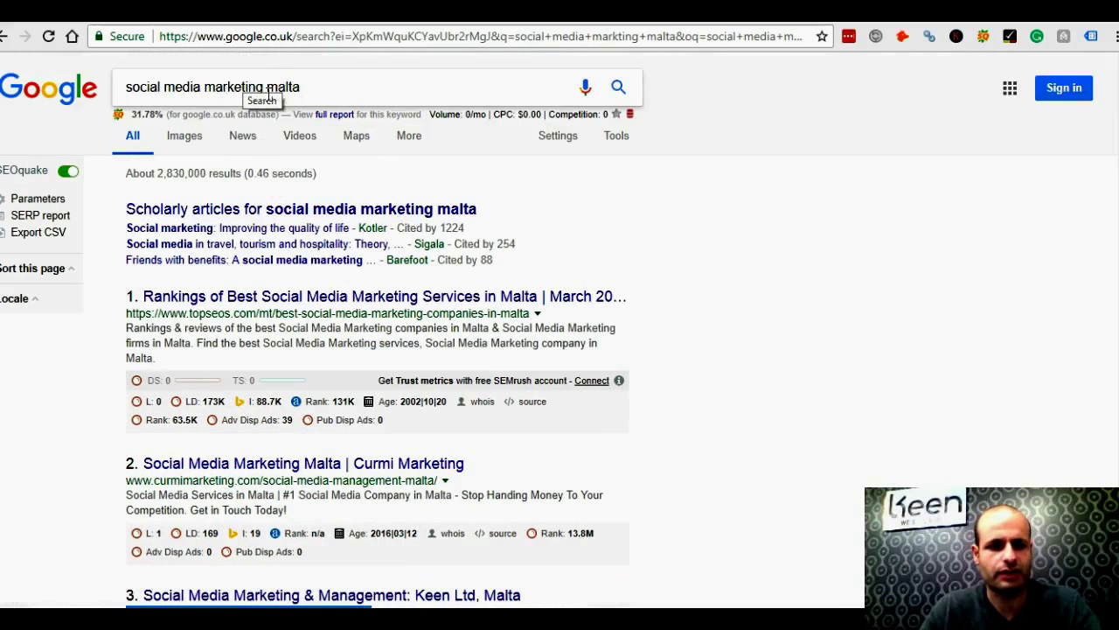
scroll(168, 478, "down", 2)
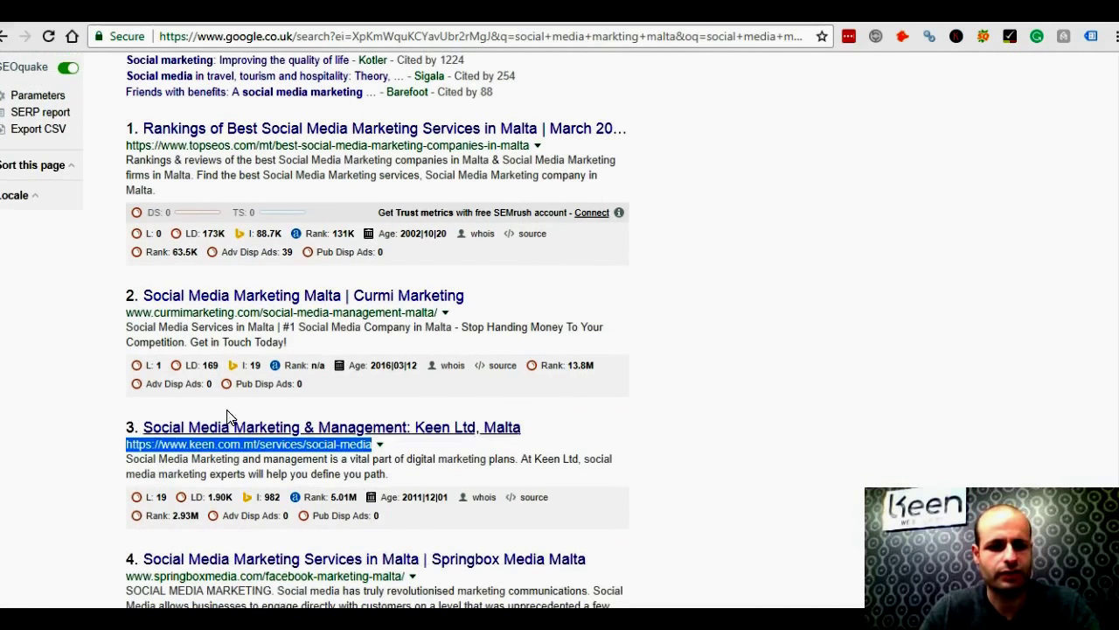
left_click(199, 448)
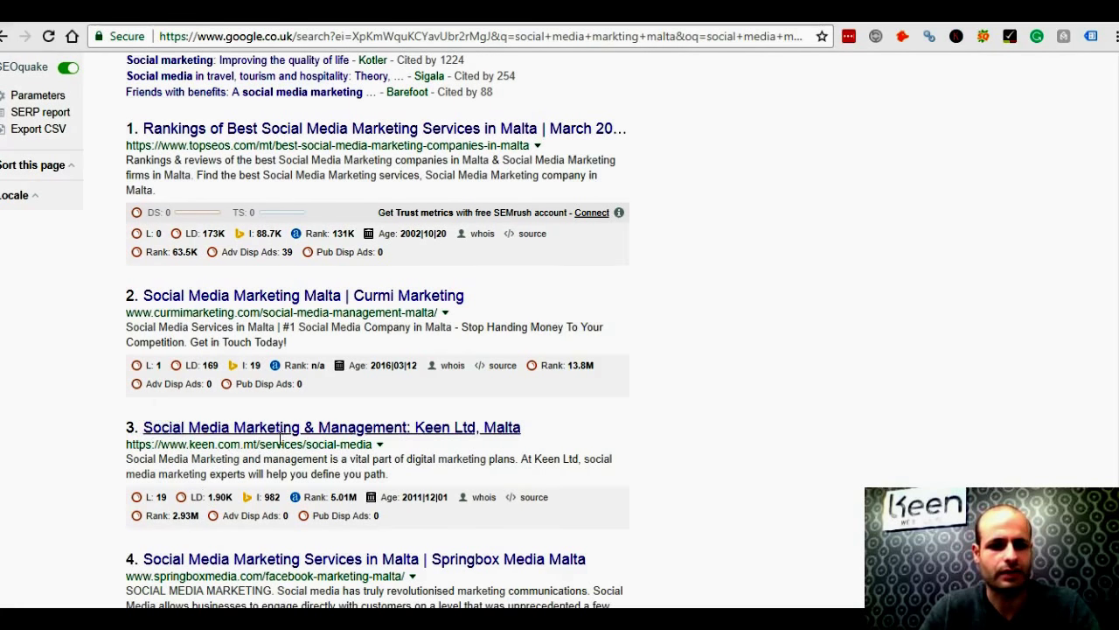
scroll(285, 446, "up", 2)
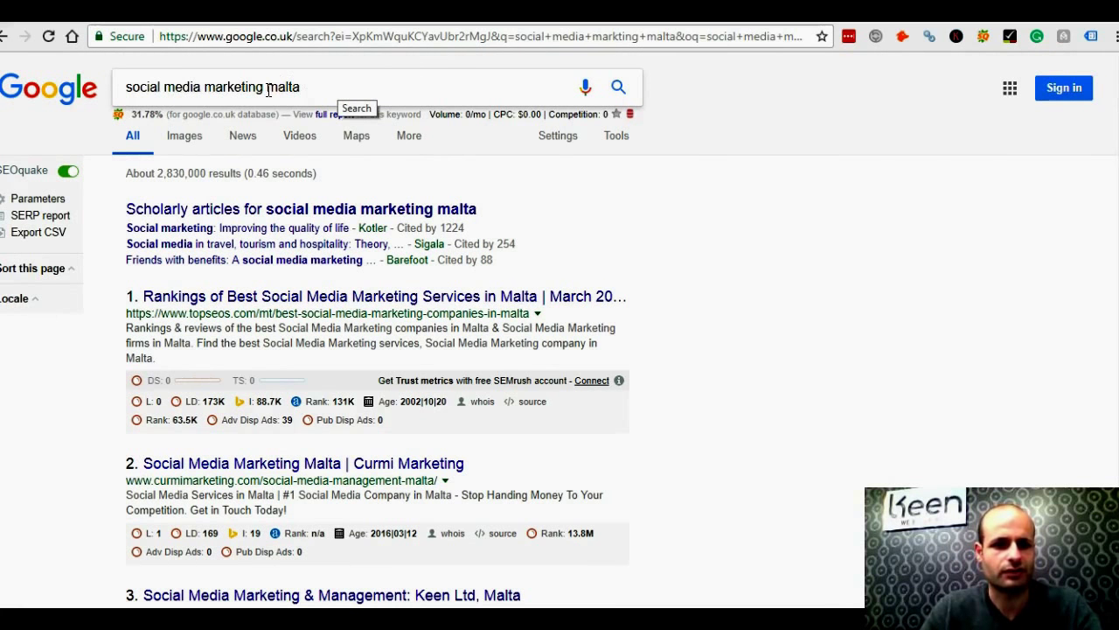
left_click_drag(269, 91, 219, 92)
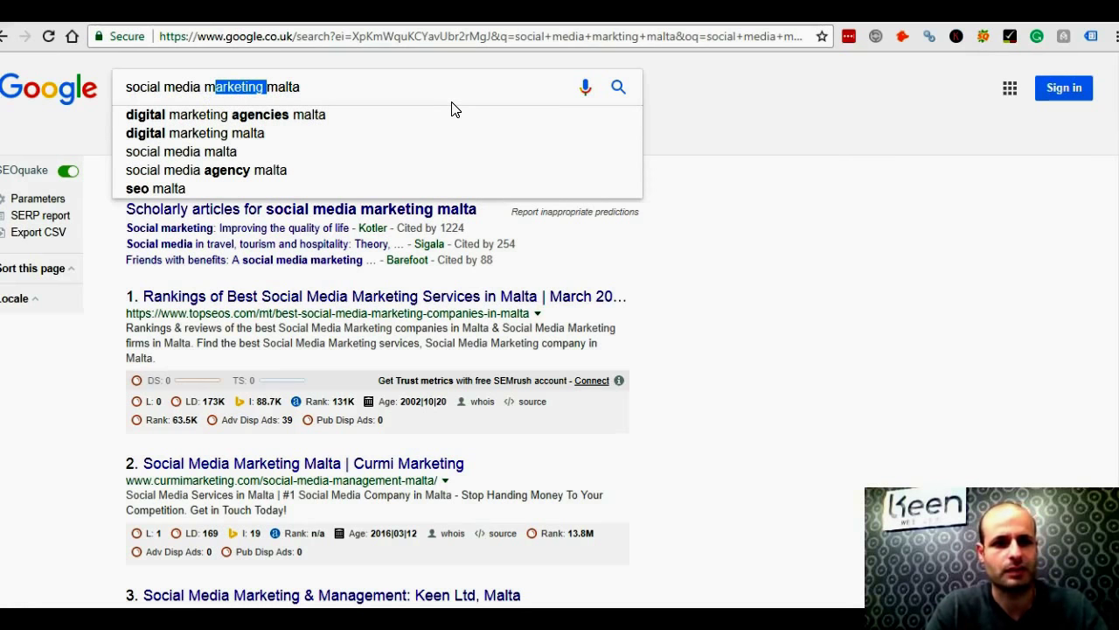
Step: Change the query to 'social media management malta', showing Keen Ltd second, then return to slide 9
type("anagement")
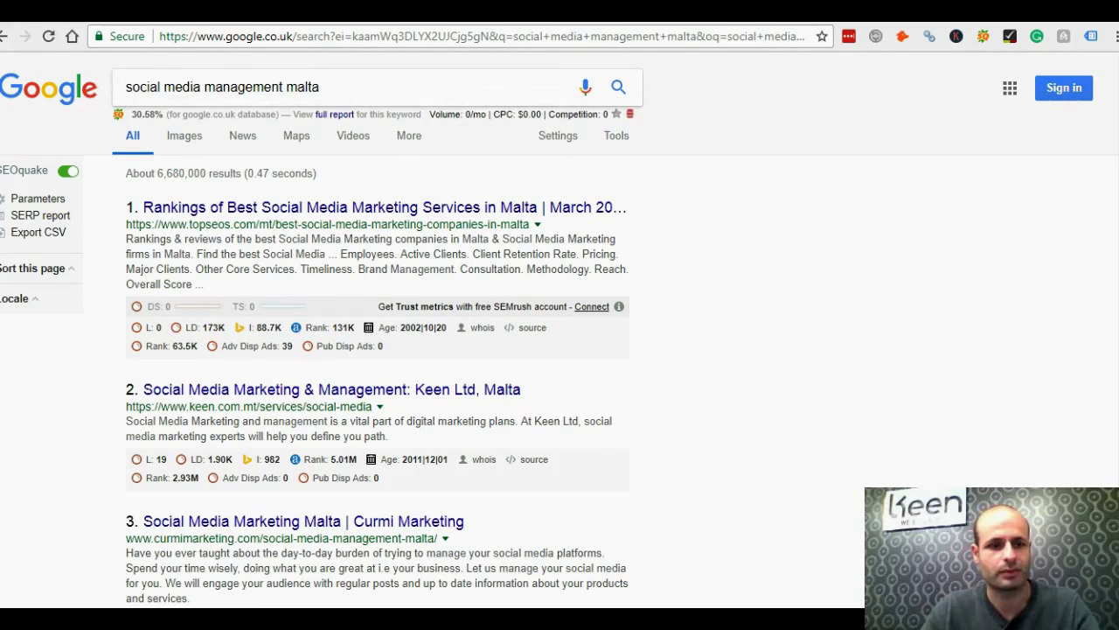
key("ctrl+Tab")
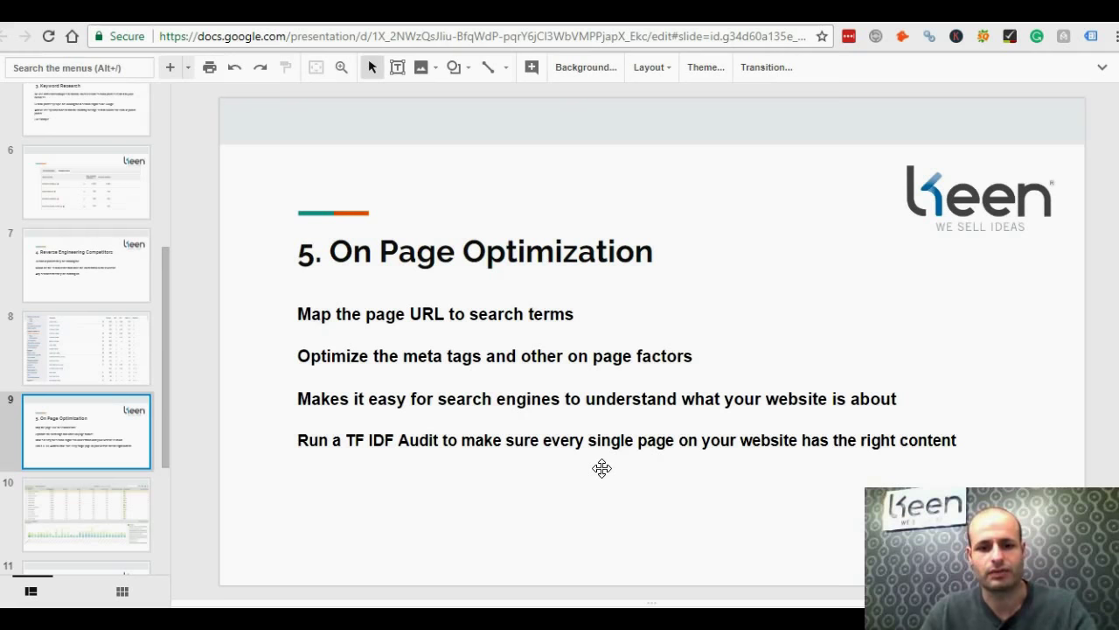
key("Down")
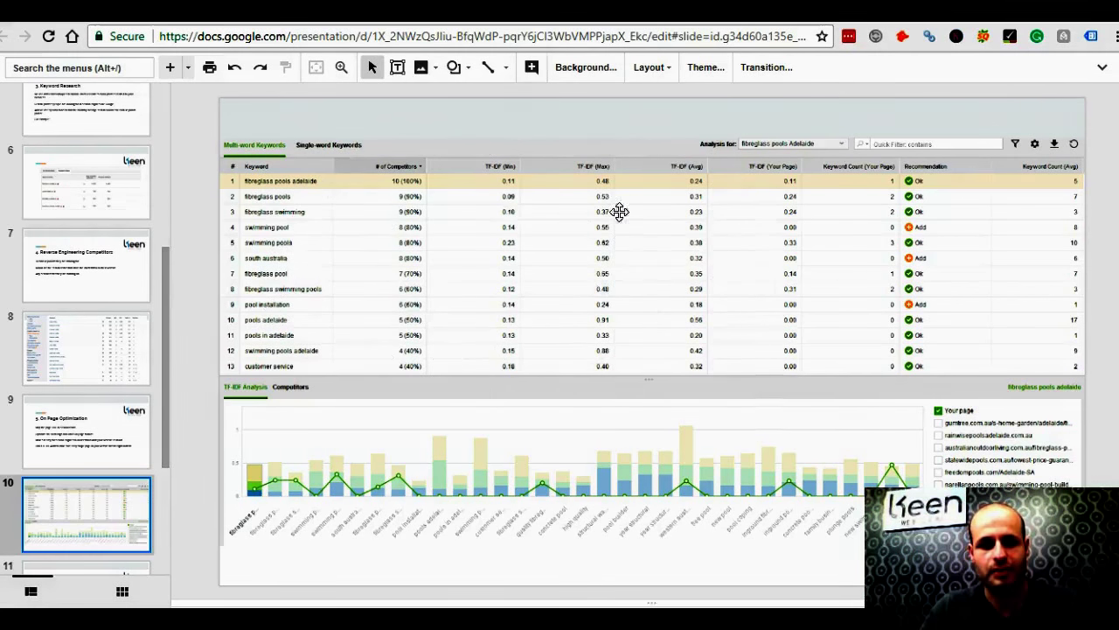
left_click(61, 434)
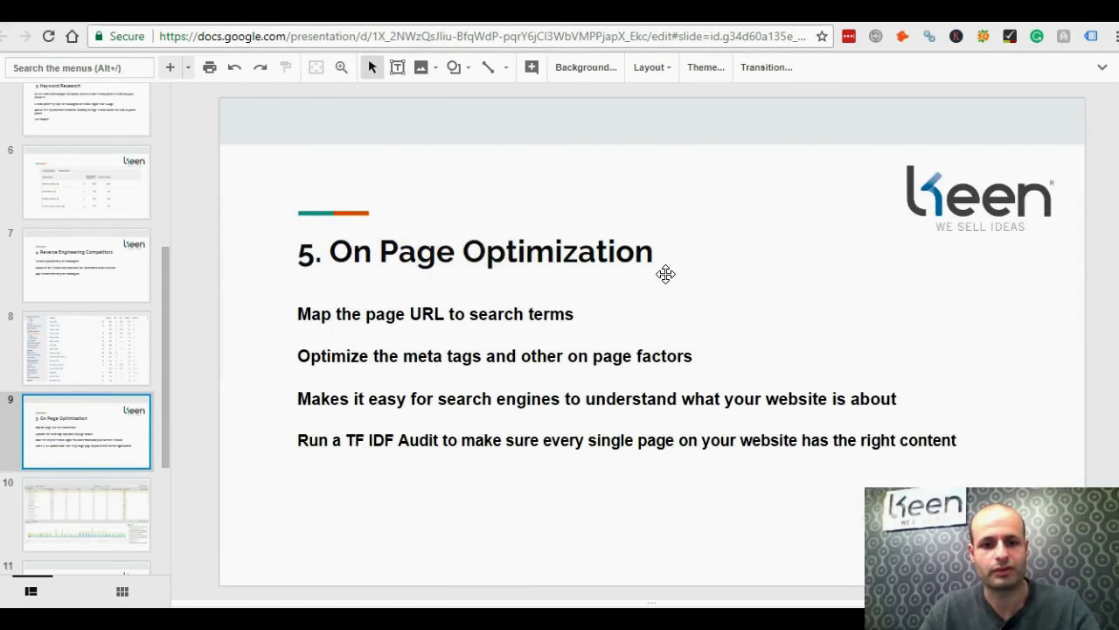